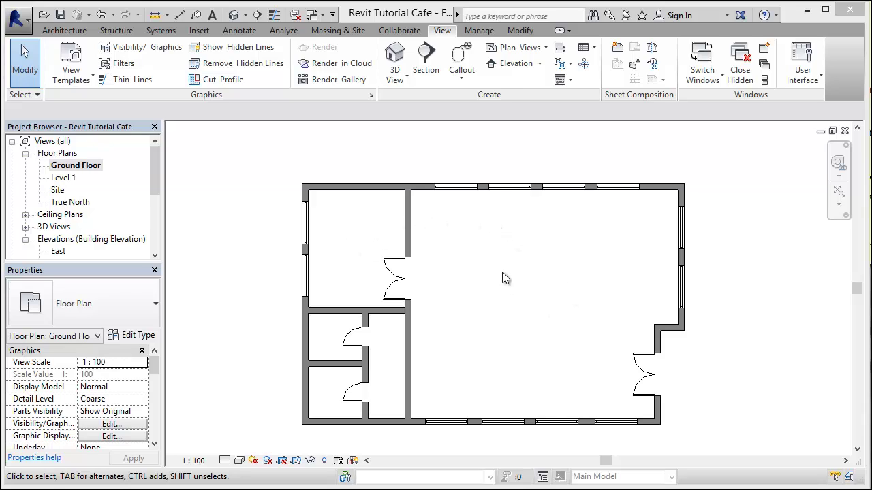
- Show the roofless cafe model in the default 3D view
{"action": "left_click", "coordinate": [234, 15]}
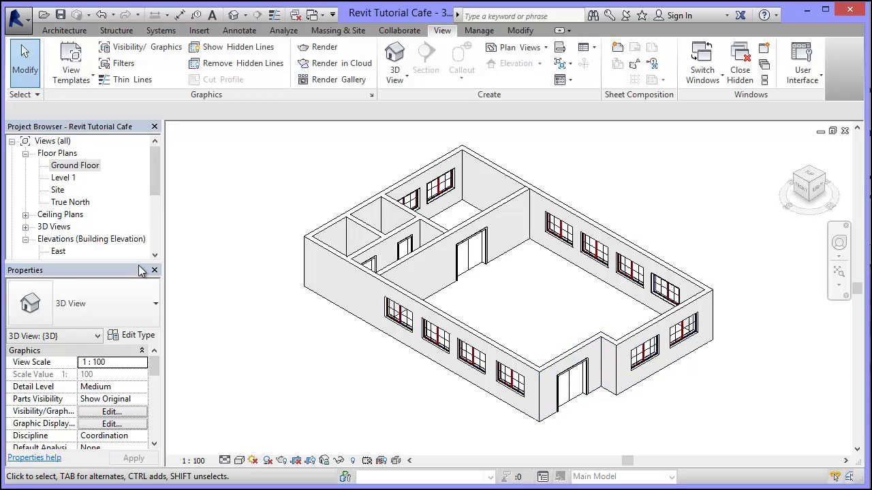
- Open the East elevation from the Elevations list in the Project Browser
{"action": "left_click_drag", "start_coordinate": [154, 180], "coordinate": [153, 198]}
{"action": "left_click", "coordinate": [56, 203]}
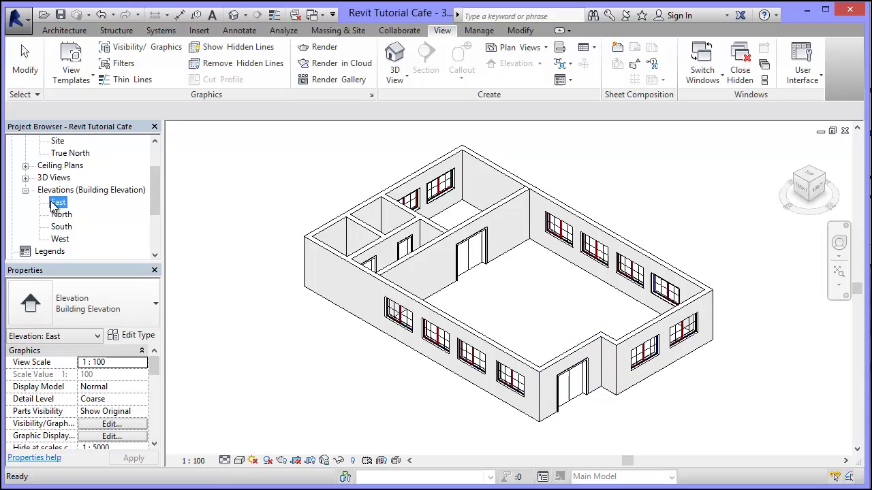
{"action": "double_click", "coordinate": [57, 202]}
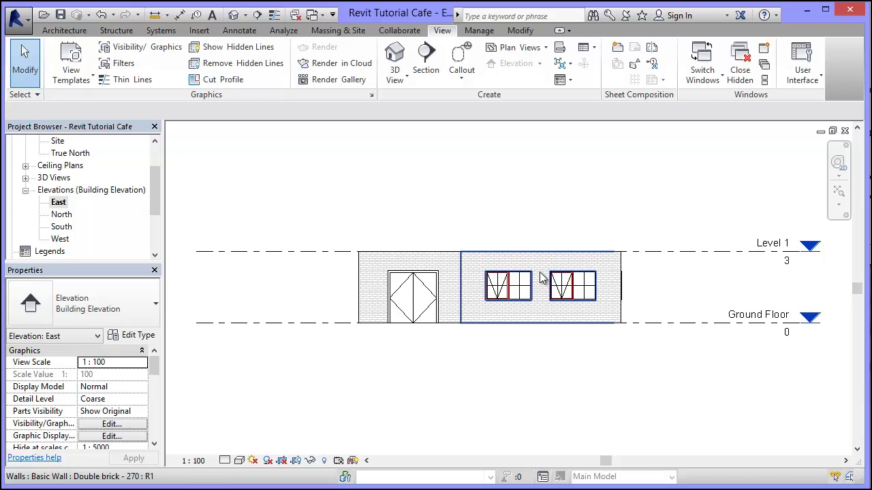
{"action": "left_click_drag", "start_coordinate": [156, 185], "coordinate": [155, 167]}
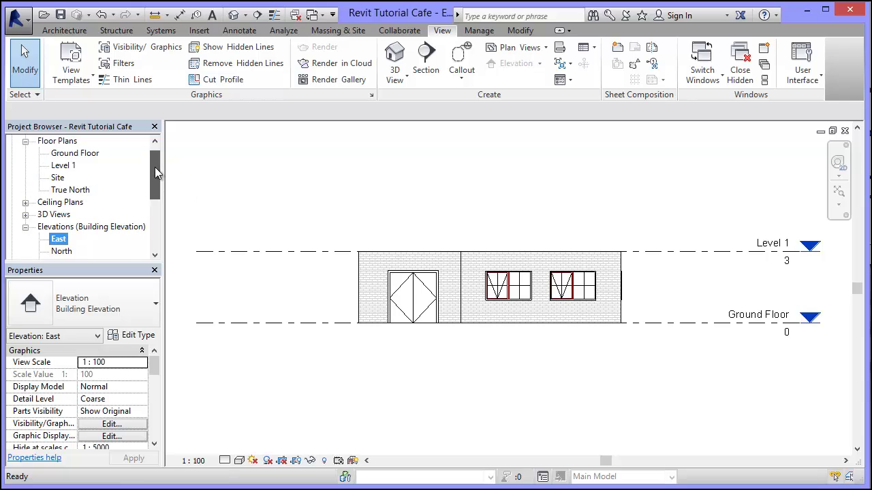
- On Ground Floor, draw a top-to-bottom section line beside the partition, flipped to face the kitchen
{"action": "double_click", "coordinate": [75, 154]}
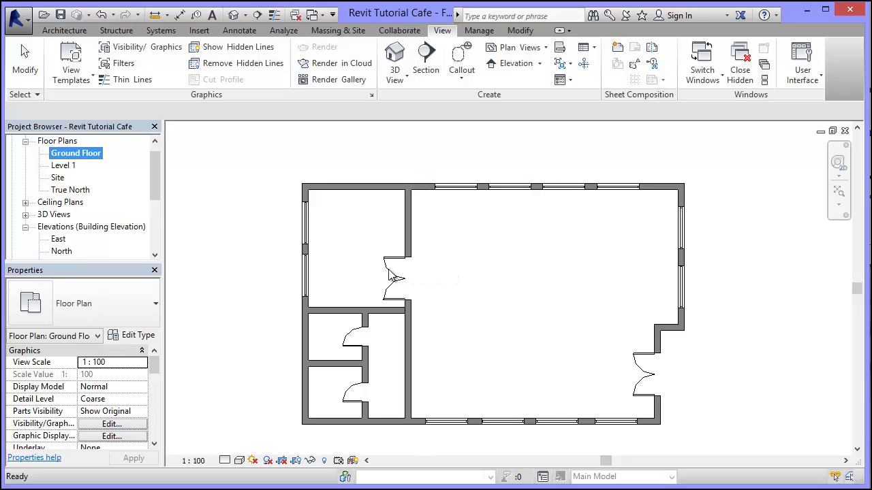
{"action": "left_click", "coordinate": [257, 15]}
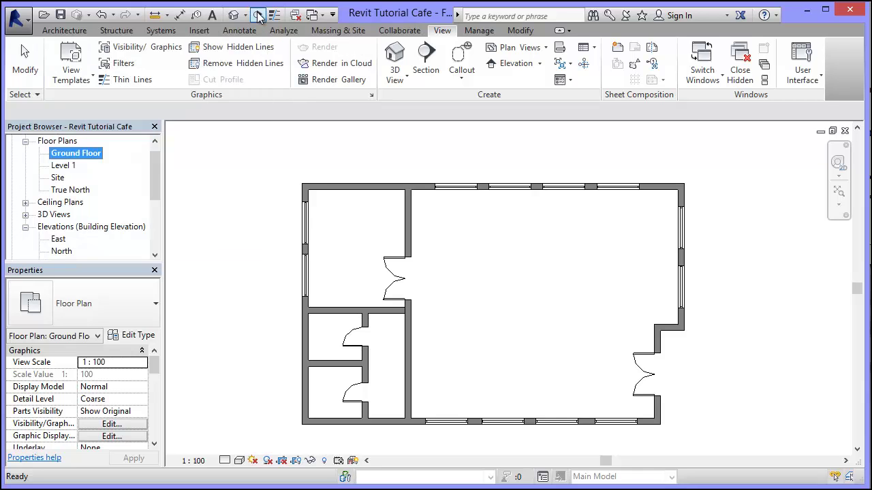
{"action": "left_click", "coordinate": [420, 170]}
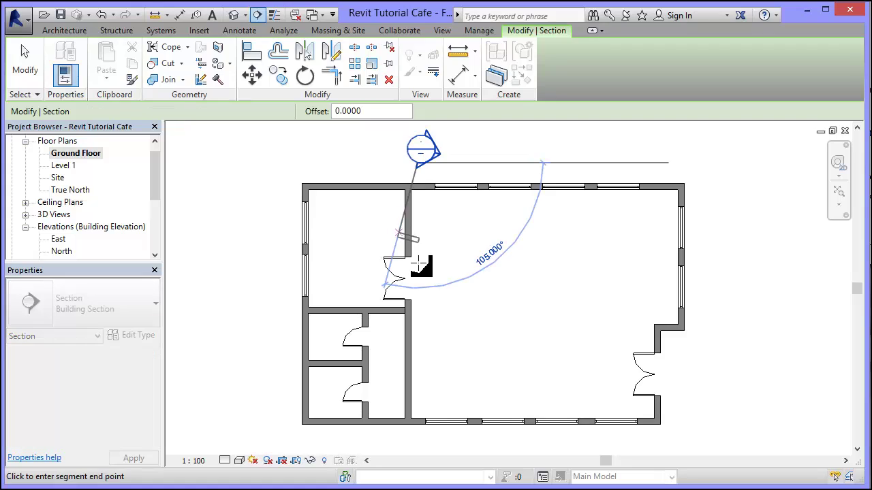
{"action": "left_click", "coordinate": [416, 439]}
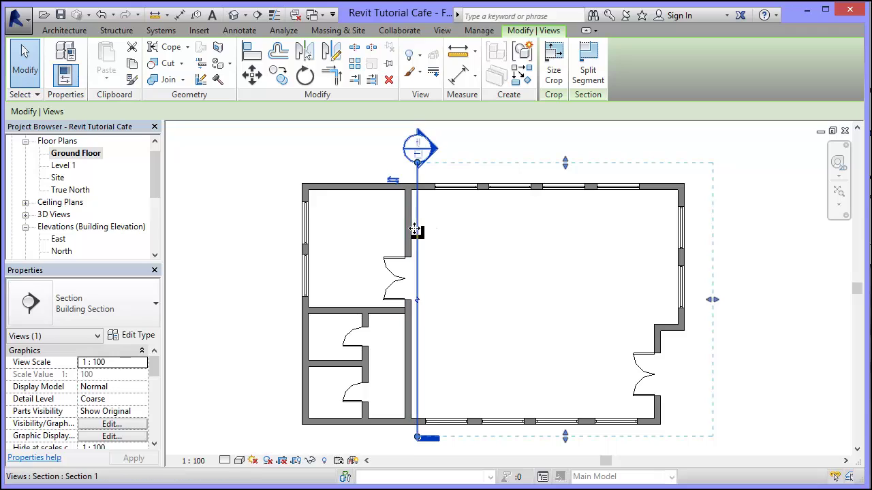
{"action": "left_click", "coordinate": [393, 182]}
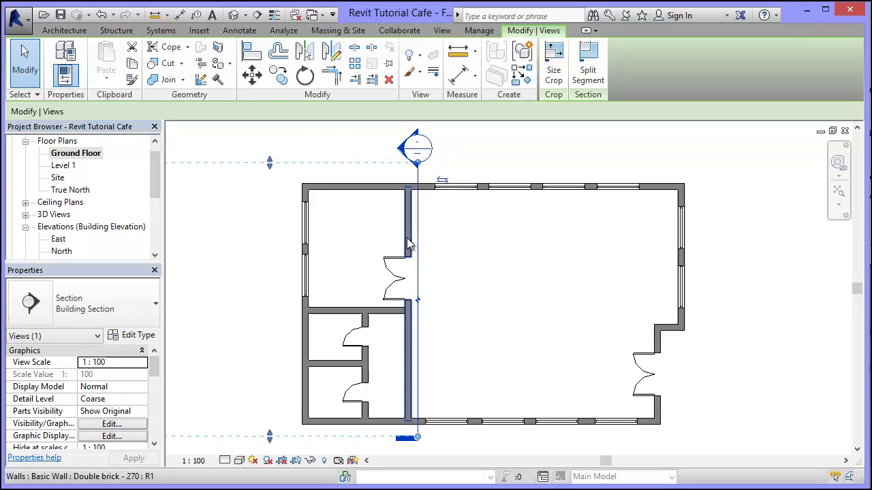
{"action": "left_click", "coordinate": [583, 148]}
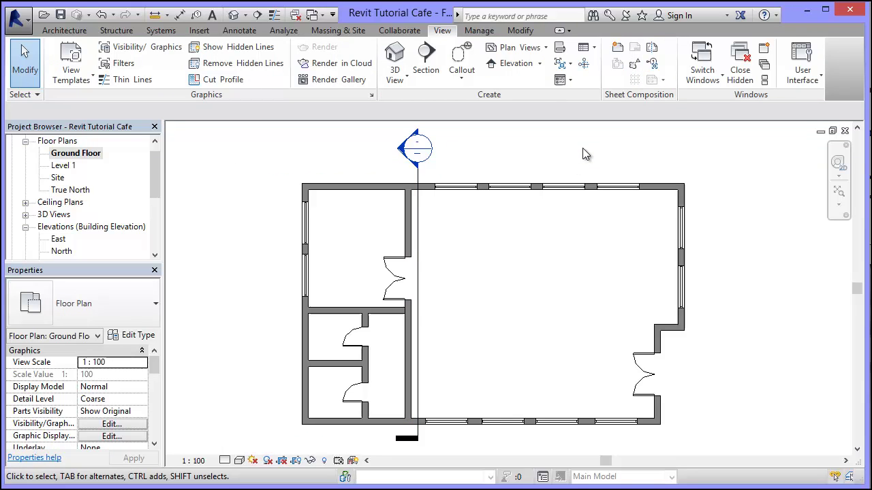
- Open Section 1 and select the double-brick wall with the double doors
{"action": "double_click", "coordinate": [402, 152]}
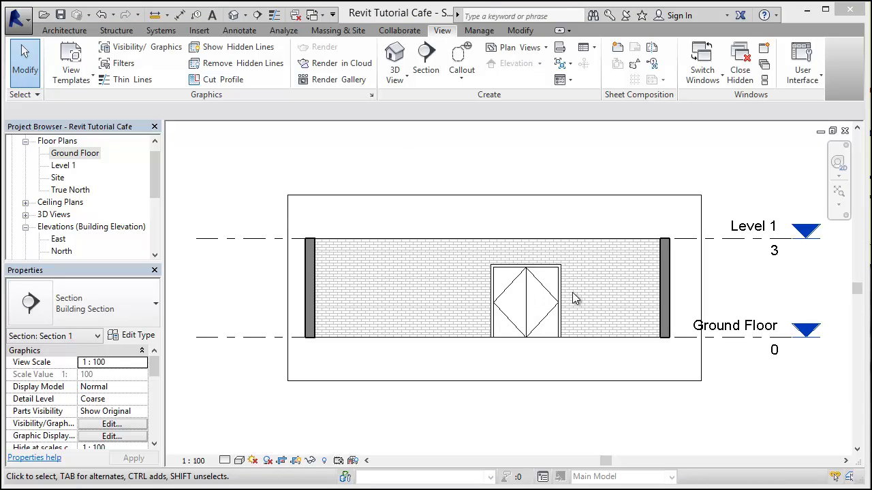
{"action": "left_click", "coordinate": [605, 247]}
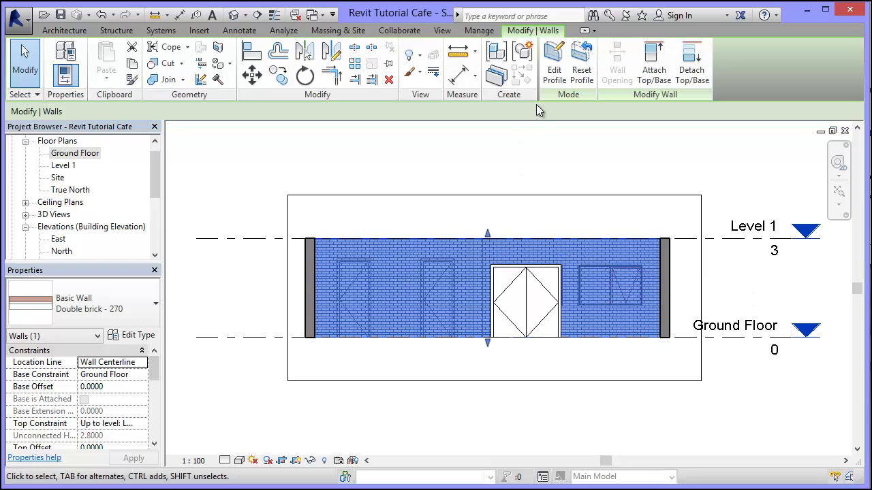
- Edit the wall profile with a rectangle from the door's top edge toward the wall's right end
{"action": "left_click", "coordinate": [553, 55]}
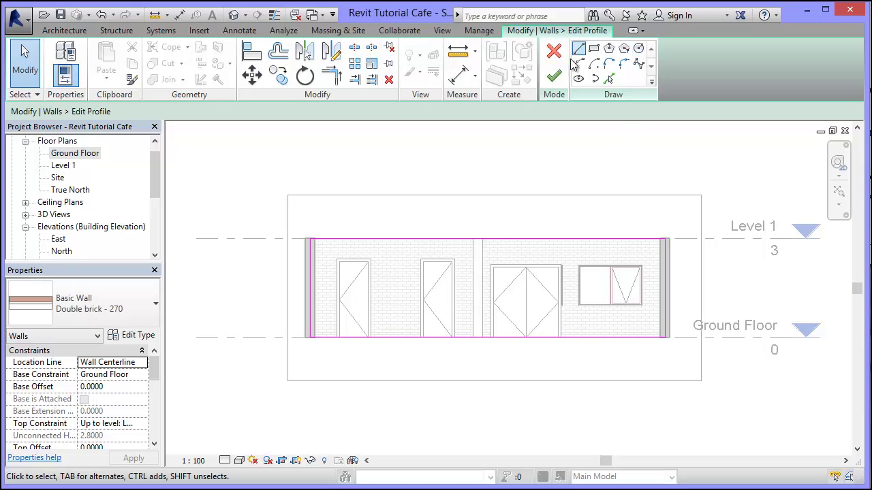
{"action": "left_click", "coordinate": [593, 64]}
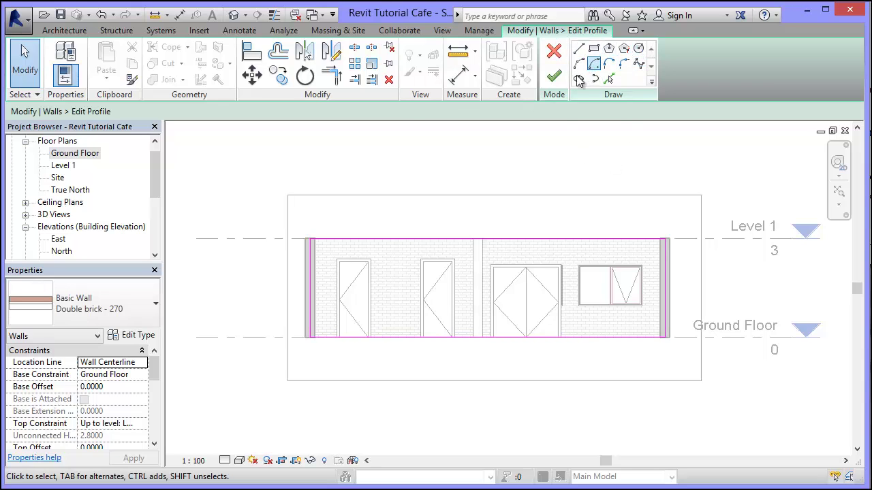
{"action": "left_click", "coordinate": [609, 63]}
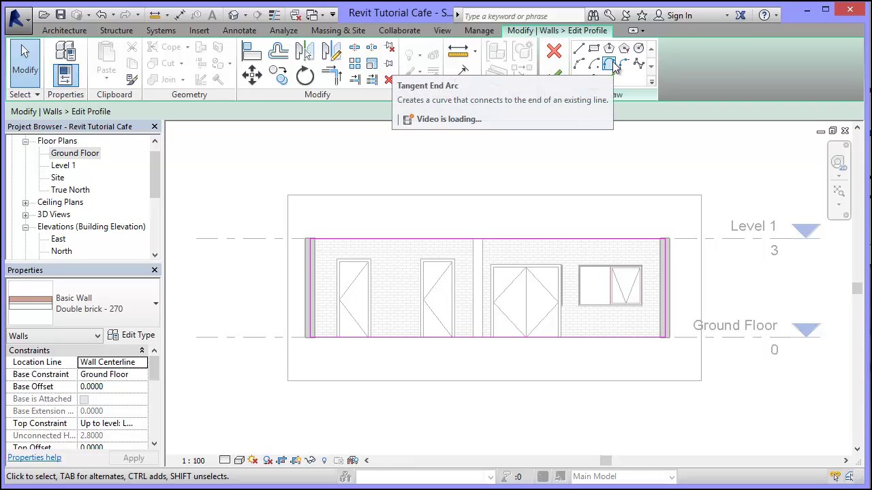
{"action": "left_click", "coordinate": [594, 49]}
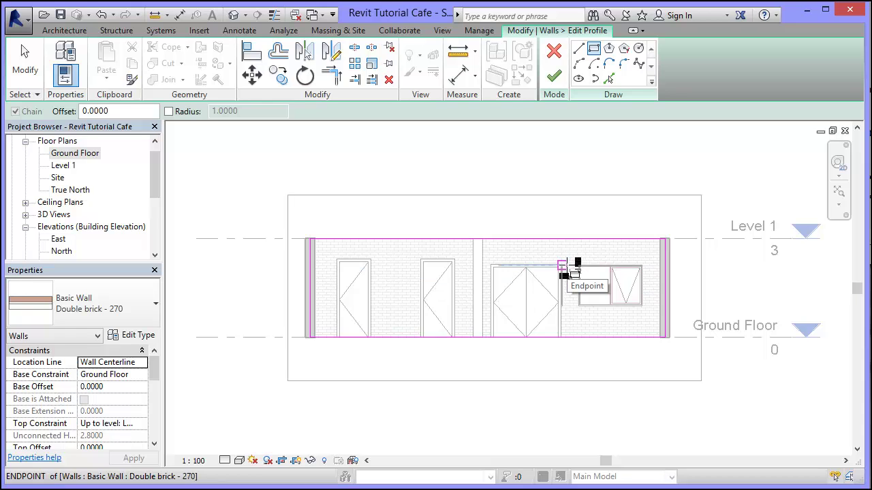
{"action": "left_click", "coordinate": [562, 266]}
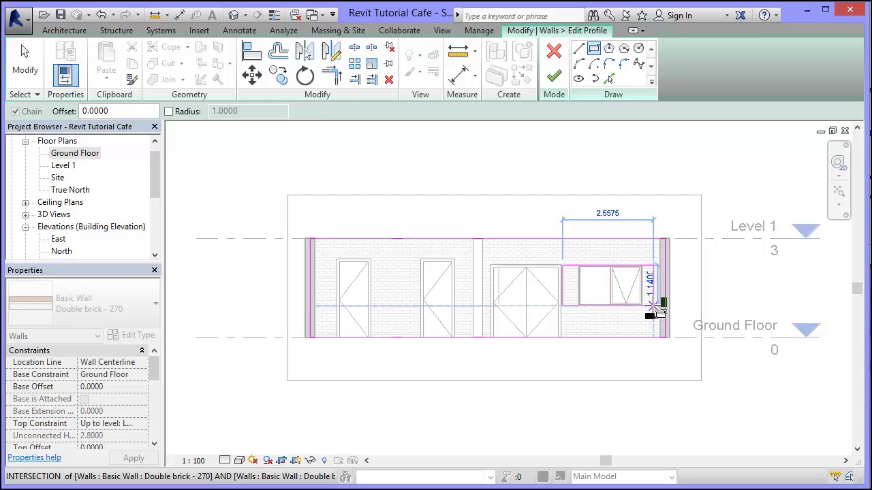
{"action": "left_click", "coordinate": [651, 312]}
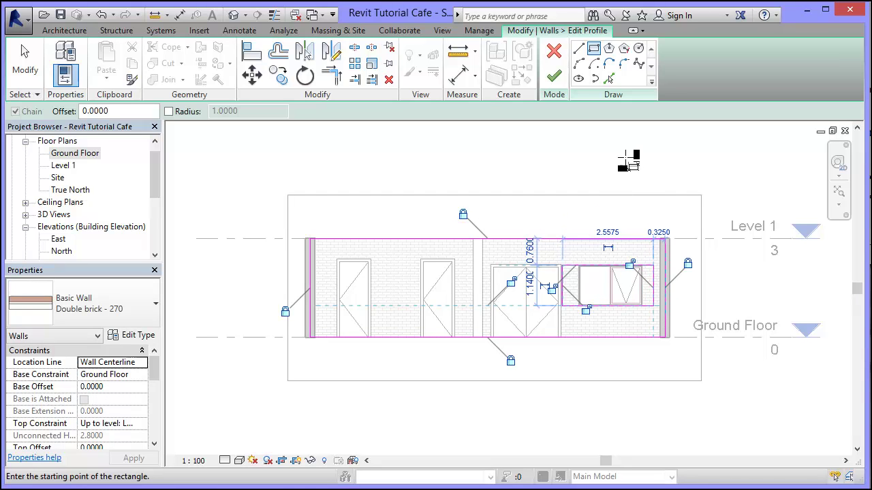
{"action": "left_click", "coordinate": [553, 77]}
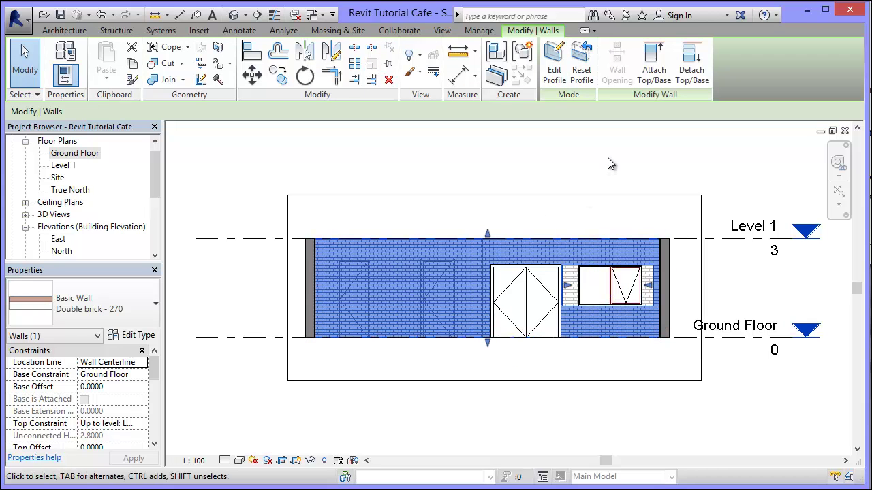
- Inspect the new kitchen-wall opening in the default 3D view, zooming in
{"action": "left_click", "coordinate": [233, 15]}
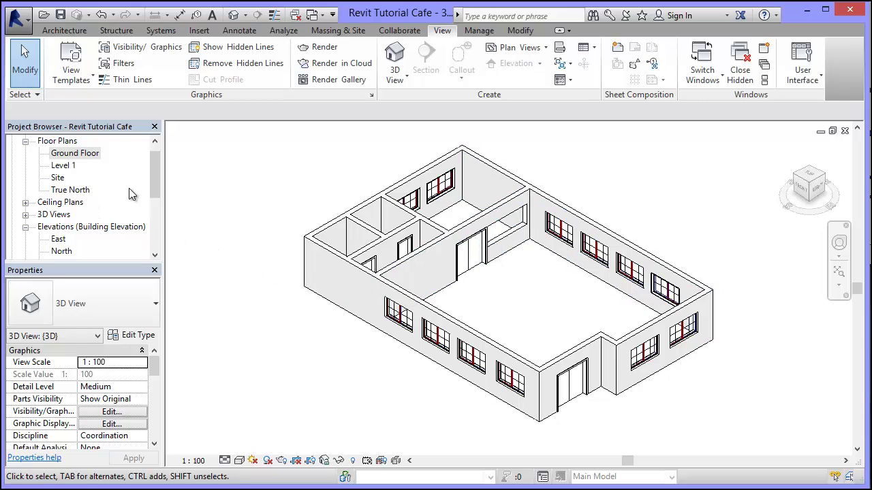
{"action": "scroll", "coordinate": [156, 177], "scroll_direction": "up", "scroll_amount": 1}
- Reopen Section 1, select the kitchen wall, and drag the opening's left and right edges inward
{"action": "double_click", "coordinate": [71, 165]}
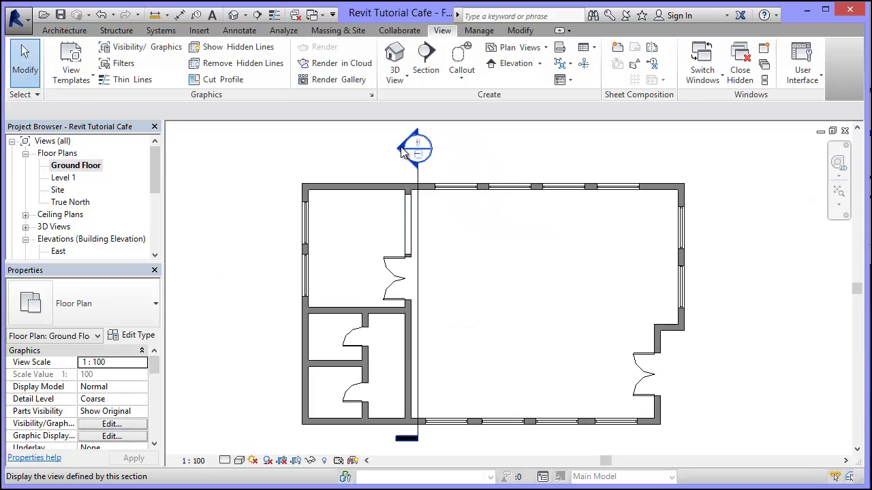
{"action": "double_click", "coordinate": [402, 150]}
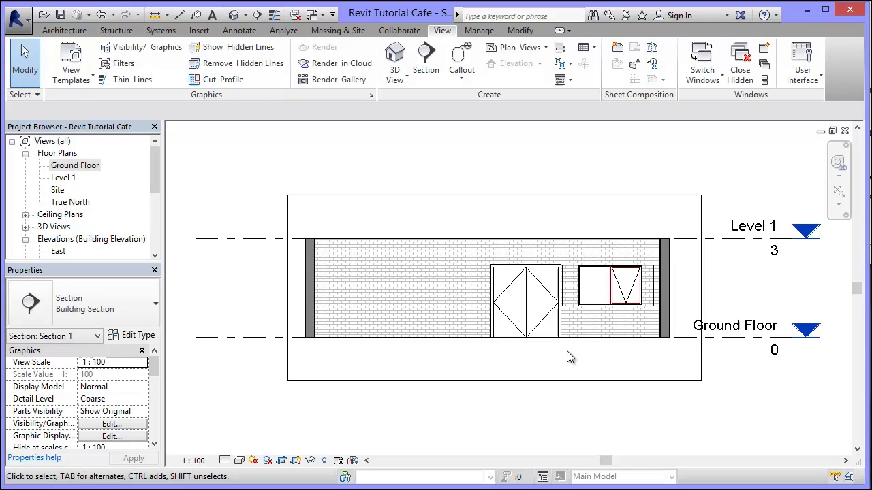
{"action": "left_click", "coordinate": [572, 270]}
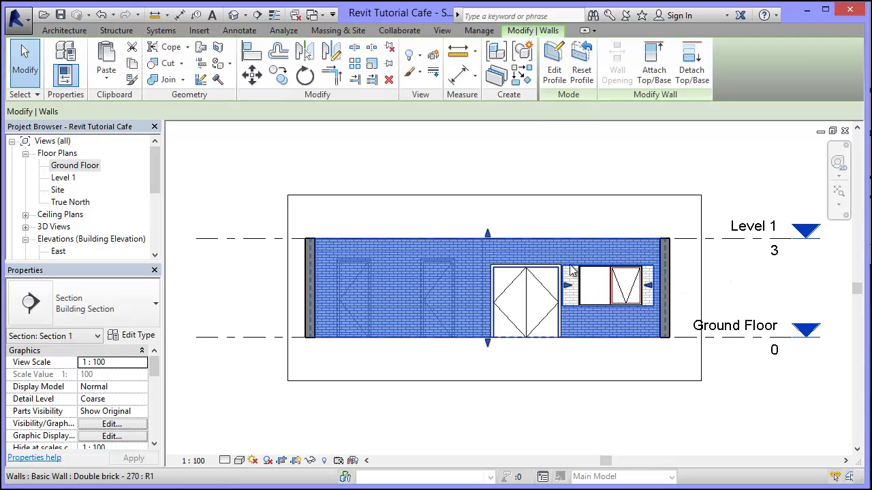
{"action": "left_click_drag", "start_coordinate": [570, 286], "coordinate": [575, 286]}
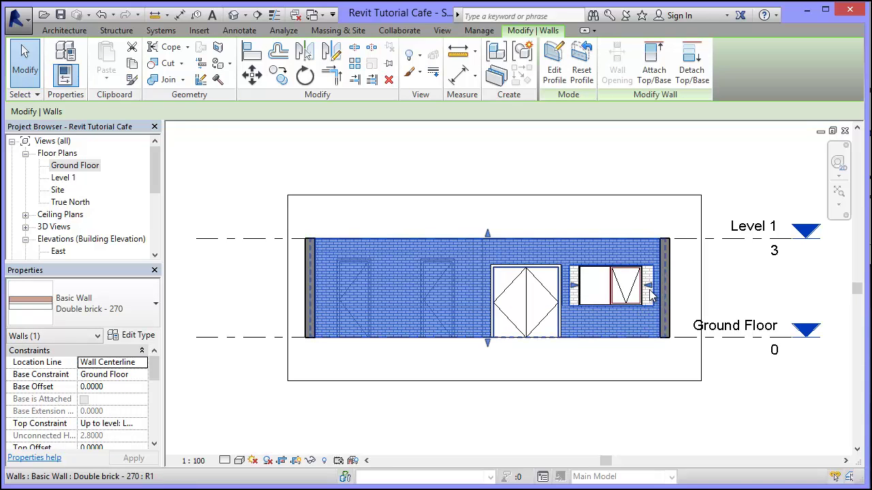
{"action": "mouse_move", "coordinate": [648, 290]}
{"action": "left_mouse_down"}
{"action": "mouse_move", "coordinate": [639, 286]}
{"action": "mouse_move", "coordinate": [652, 292]}
{"action": "left_mouse_up"}
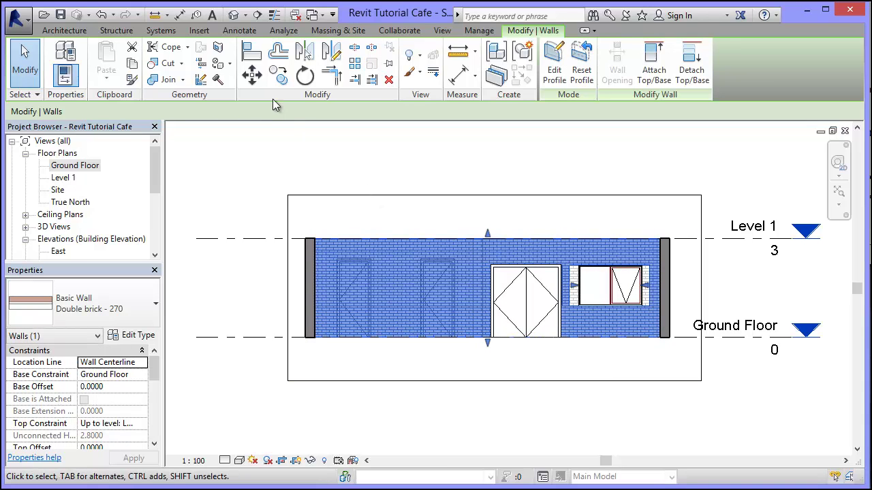
- Zoom the default 3D view onto the narrowed opening framing the window beside the double doors
{"action": "left_click", "coordinate": [233, 15]}
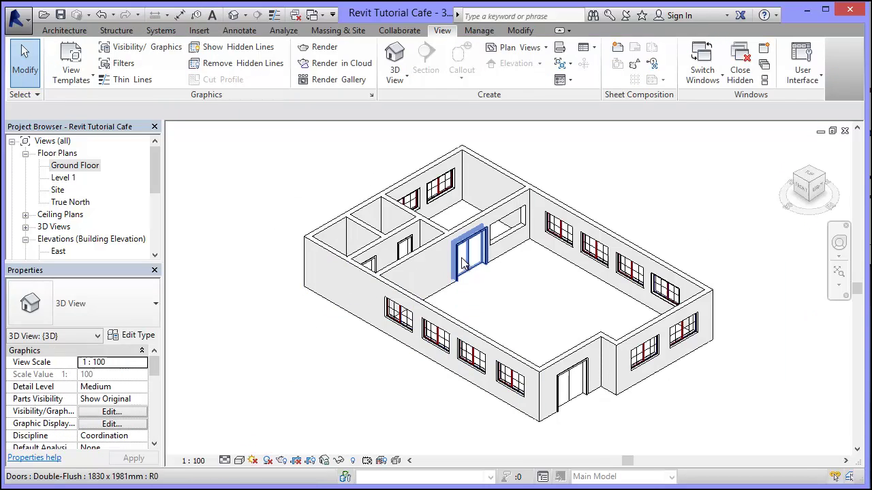
{"action": "scroll", "coordinate": [500, 249], "scroll_direction": "up", "scroll_amount": 5}
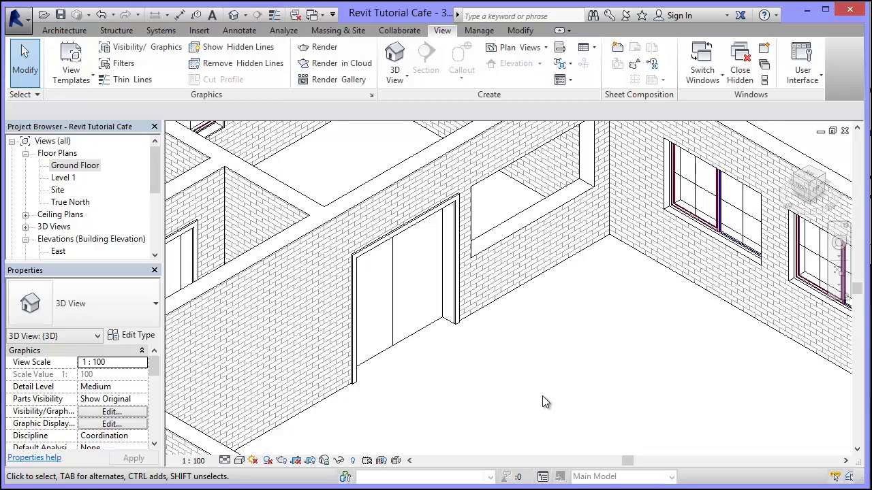
{"action": "scroll", "coordinate": [554, 380], "scroll_direction": "down", "scroll_amount": 2}
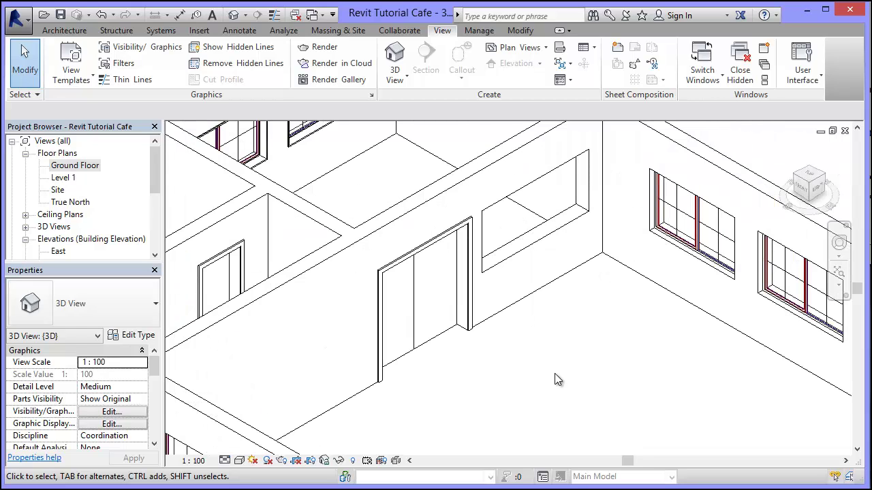